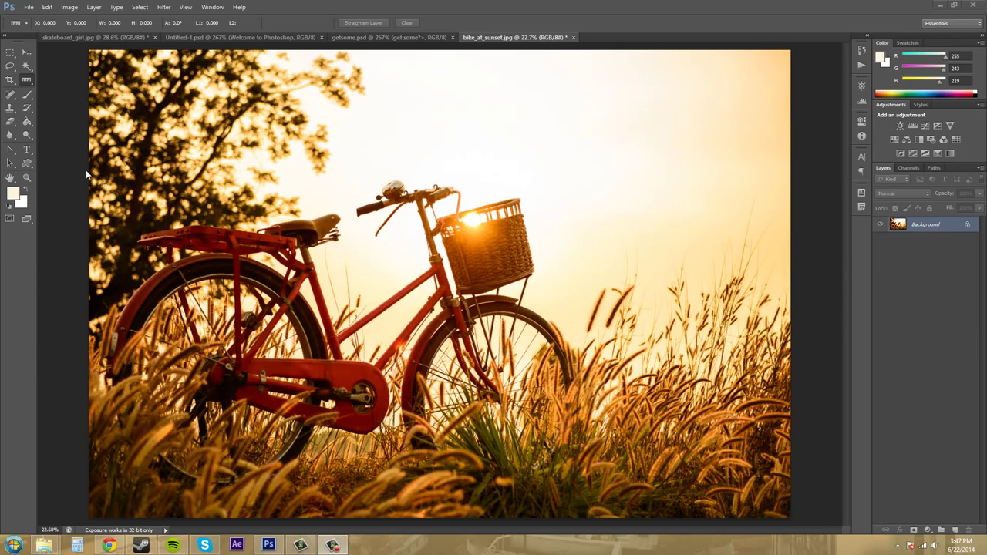
Step: Choose the Rectangle Tool and undo a first white rectangle drawn near the saddle
{"action": "left_click", "coordinate": [28, 166]}
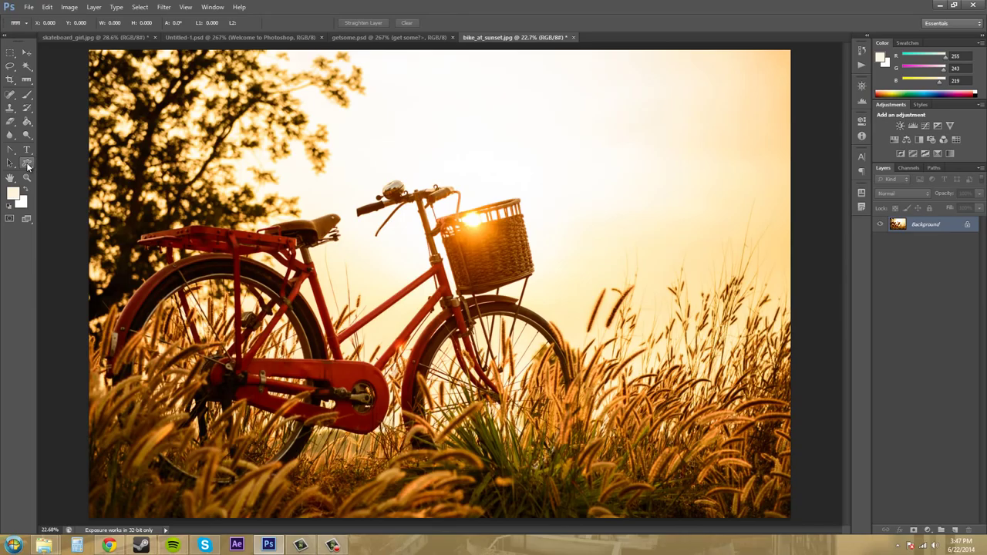
{"action": "left_click", "coordinate": [27, 164]}
{"action": "left_click", "coordinate": [72, 163]}
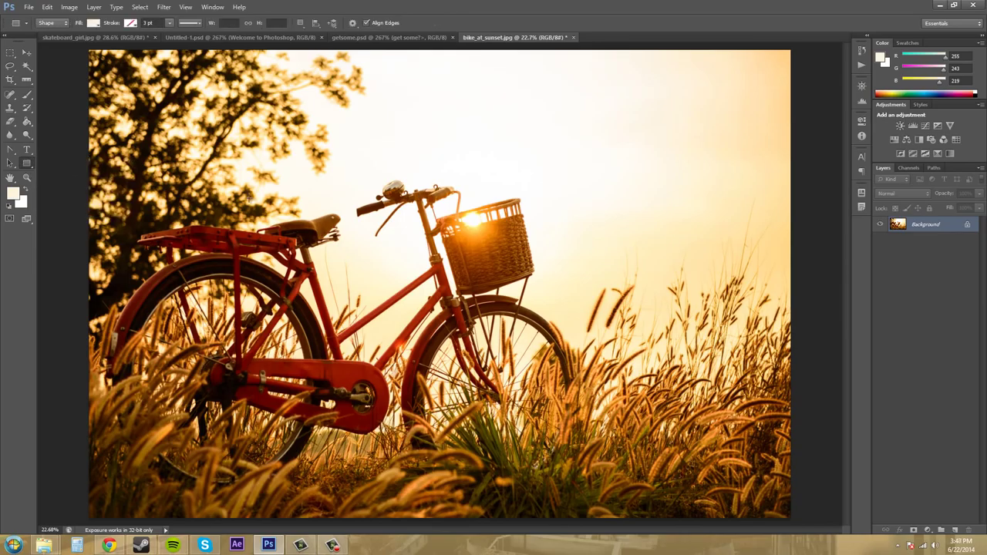
{"action": "left_click_drag", "start_coordinate": [224, 172], "coordinate": [286, 227]}
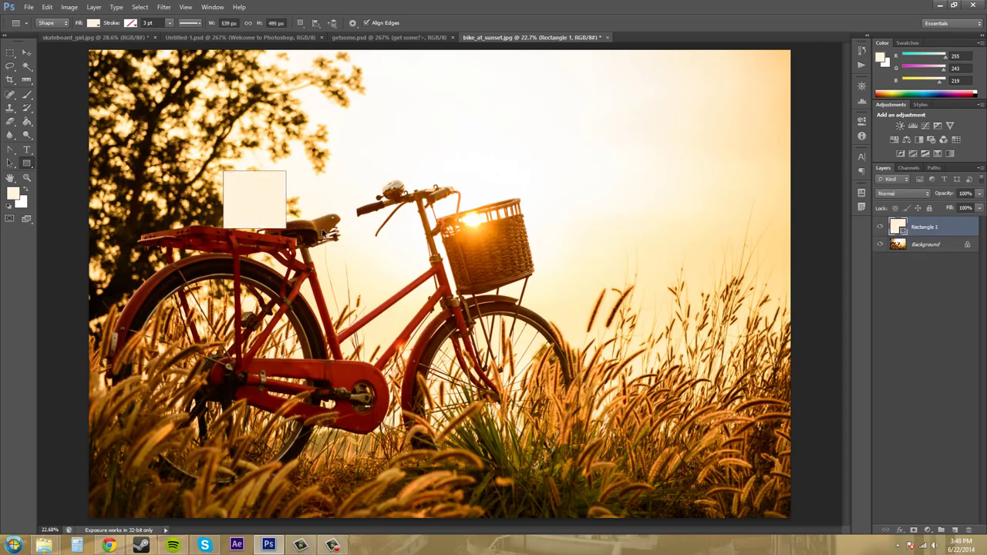
{"action": "key", "text": "ctrl+z"}
Step: Set the shape fill to blue and draw squares over the bike's rear and the right-hand grass
{"action": "left_click", "coordinate": [93, 23]}
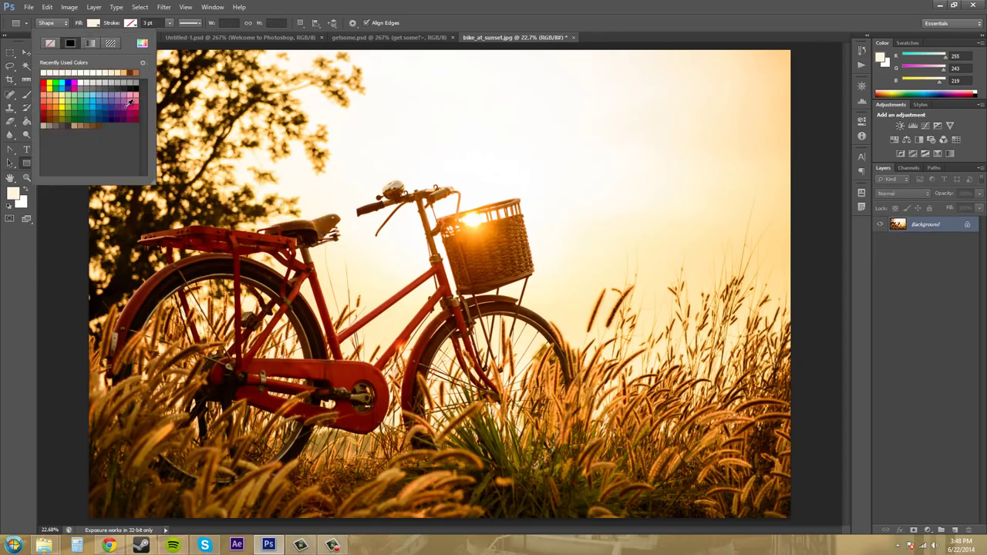
{"action": "left_click", "coordinate": [113, 104]}
{"action": "left_click_drag", "start_coordinate": [225, 168], "coordinate": [331, 266]}
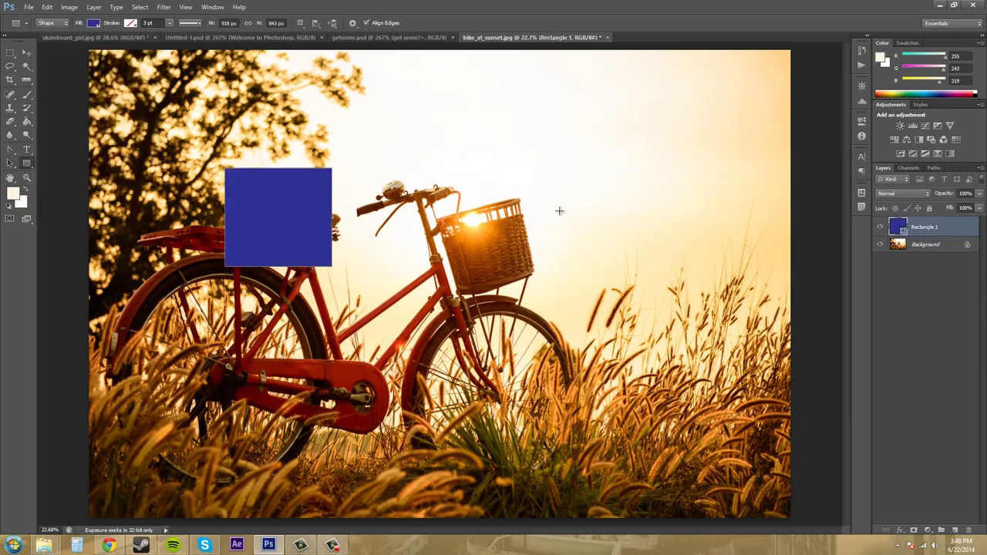
{"action": "left_click_drag", "start_coordinate": [584, 263], "coordinate": [738, 355]}
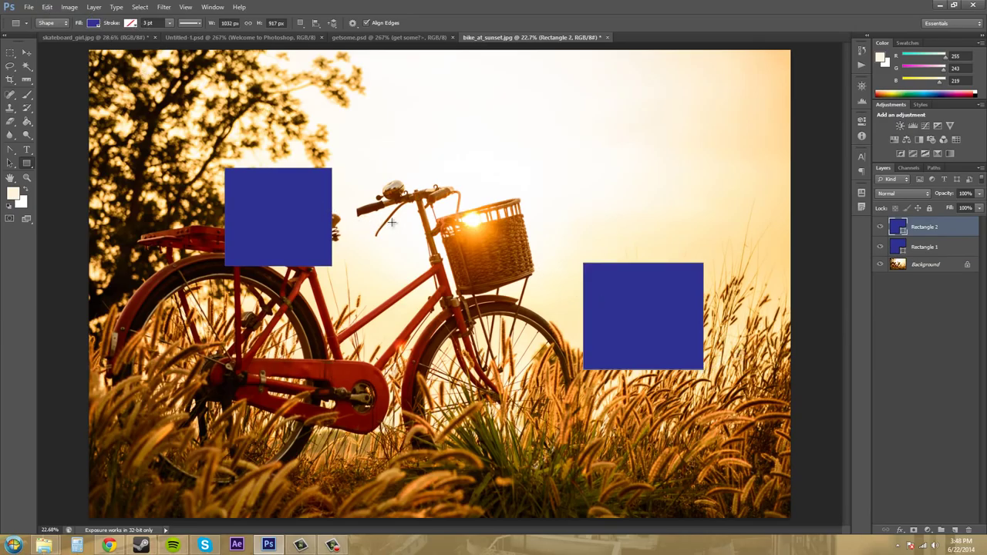
{"action": "left_click", "coordinate": [139, 8]}
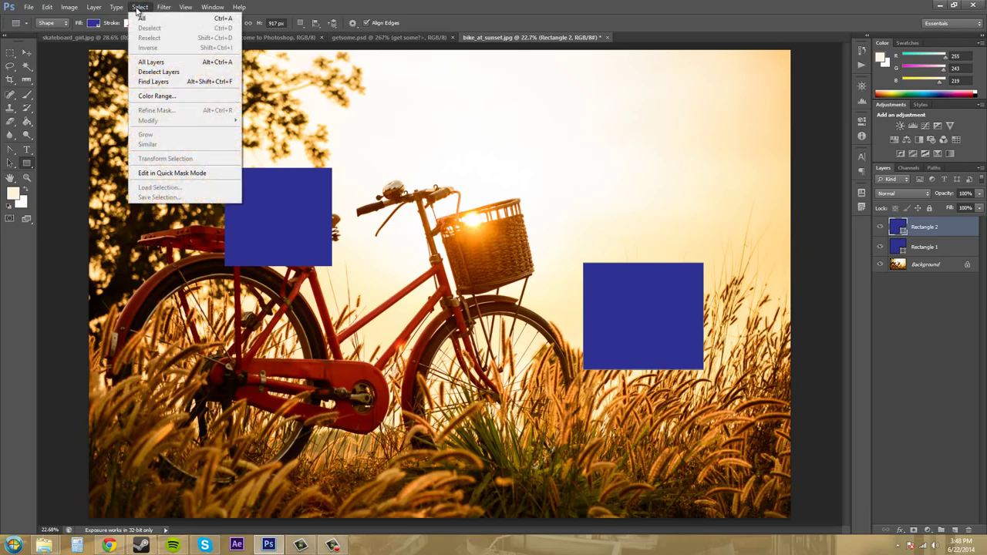
Step: Switch on the rulers from the View menu
{"action": "mouse_move", "coordinate": [186, 9]}
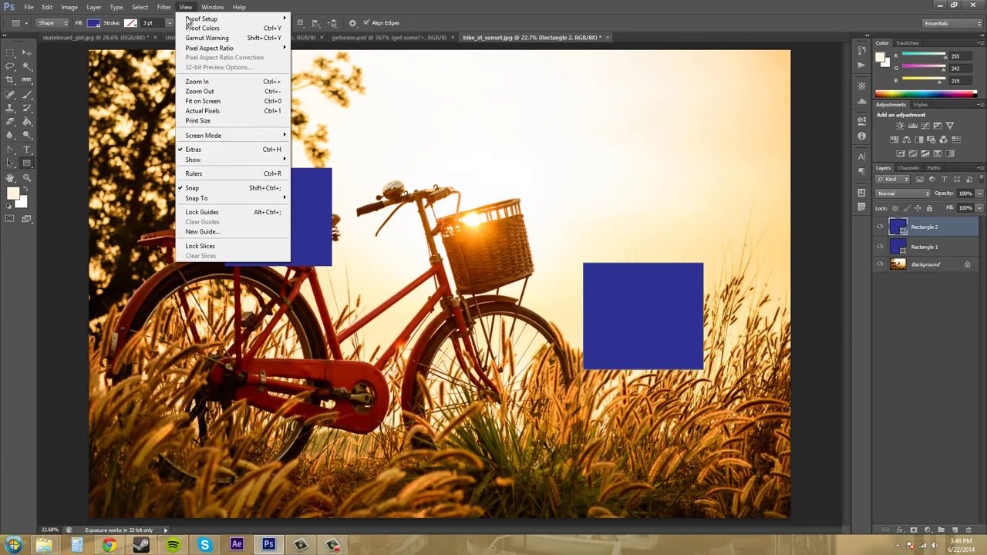
{"action": "left_click", "coordinate": [222, 176]}
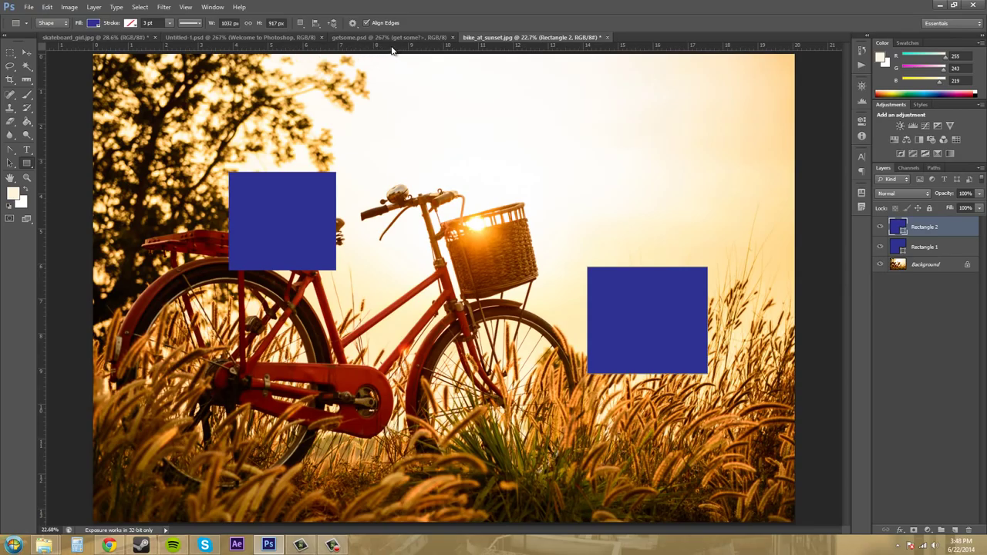
Step: Pull a horizontal guide to the right square's top and move Rectangle 1 down onto it
{"action": "left_click_drag", "start_coordinate": [392, 51], "coordinate": [448, 266]}
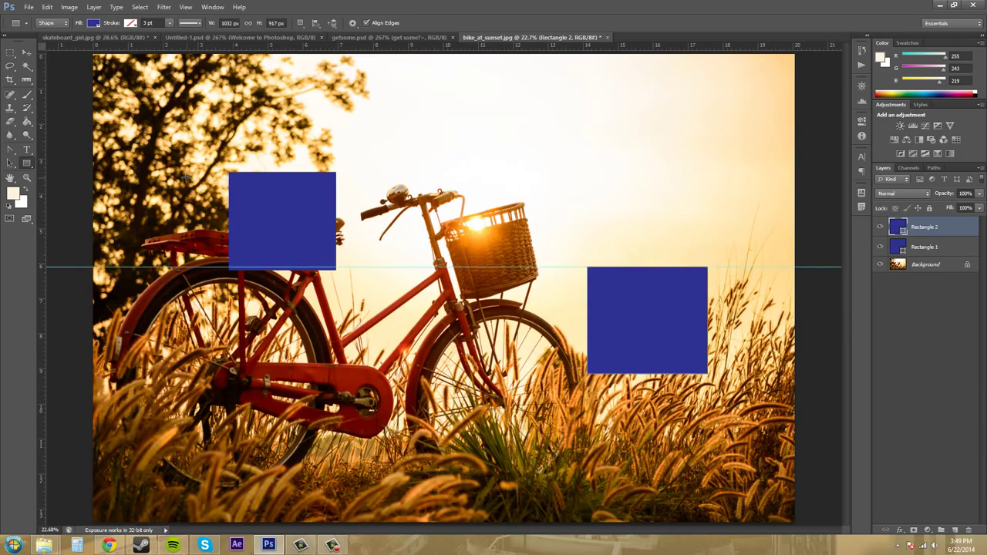
{"action": "left_click", "coordinate": [925, 246]}
{"action": "left_click", "coordinate": [30, 52]}
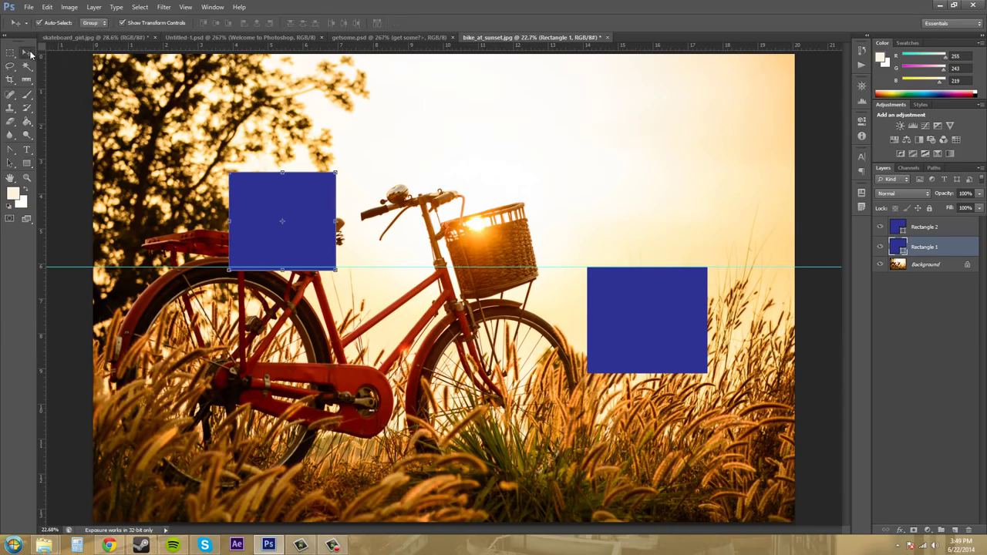
{"action": "left_click_drag", "start_coordinate": [303, 200], "coordinate": [305, 294]}
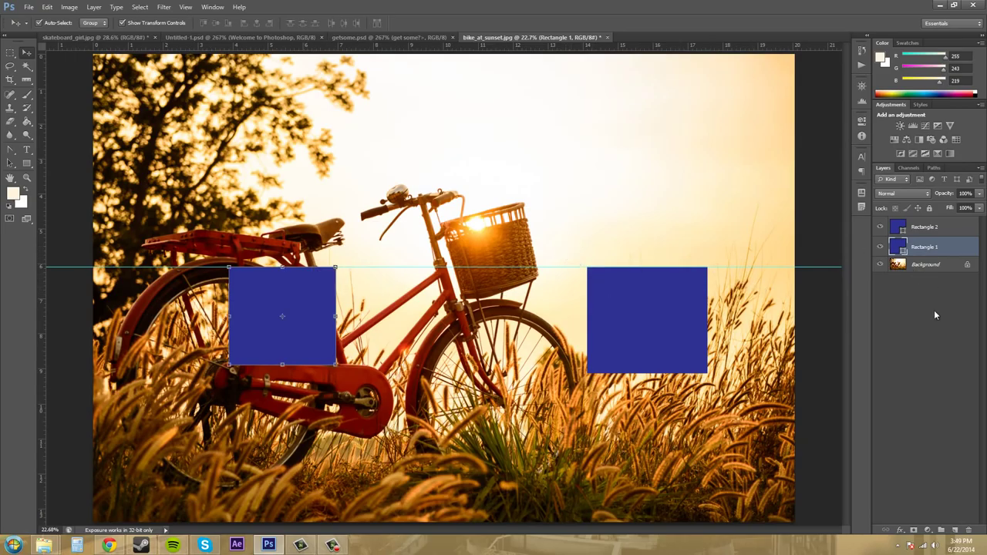
Step: Remove the horizontal guide and place a vertical guide at the right square's left edge
{"action": "left_click", "coordinate": [926, 331]}
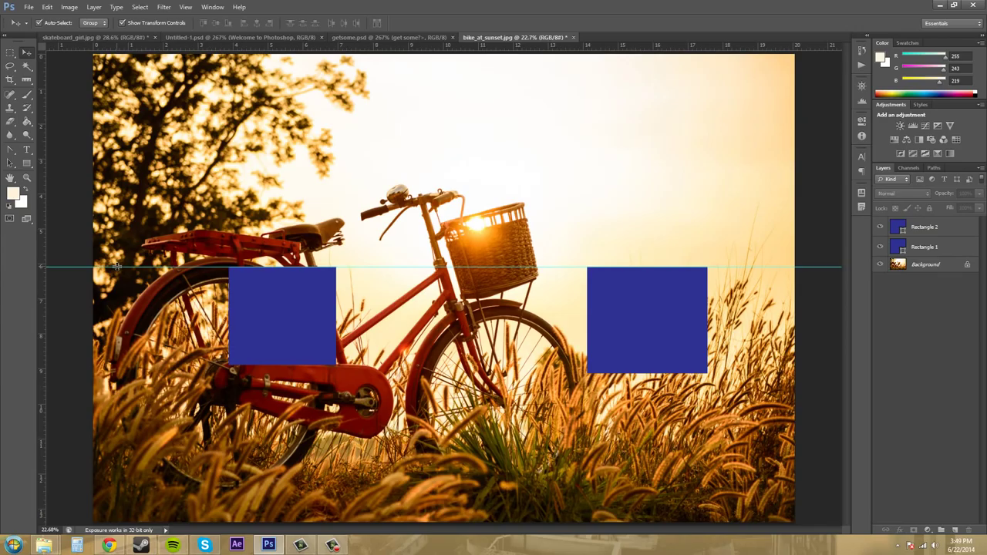
{"action": "left_click_drag", "start_coordinate": [115, 266], "coordinate": [103, 49]}
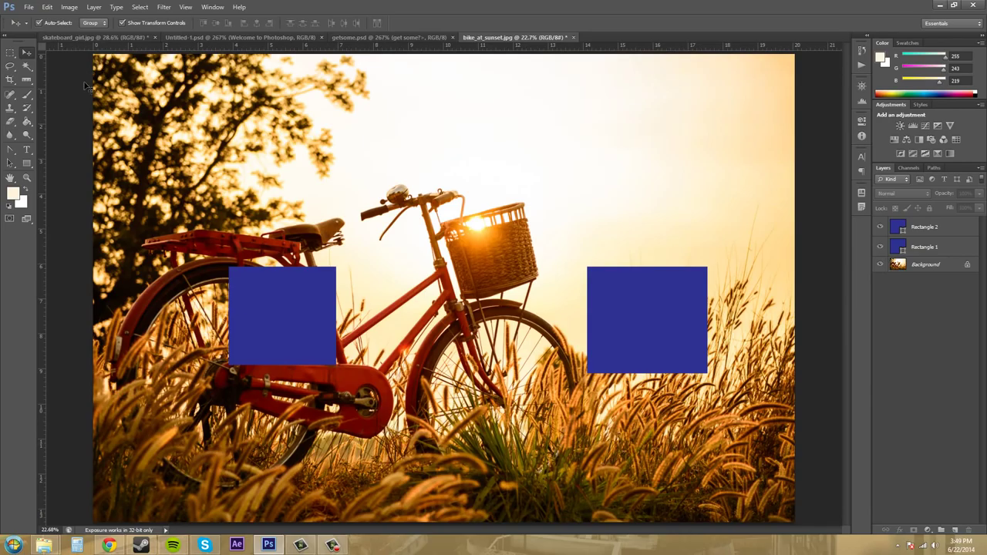
{"action": "left_click_drag", "start_coordinate": [45, 247], "coordinate": [587, 298]}
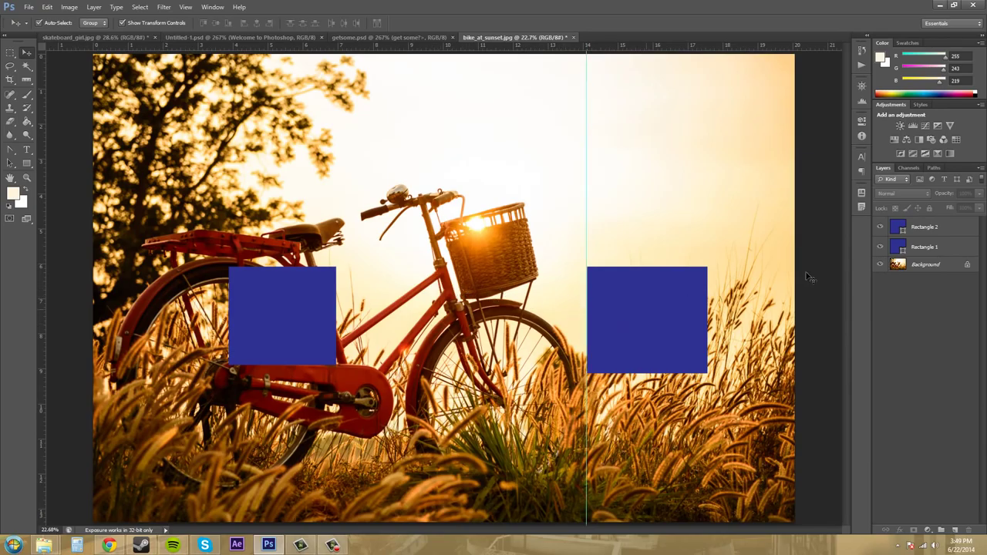
Step: Move Rectangle 1 above the basket with its right edge on the vertical guide, then remove the guide
{"action": "left_click_drag", "start_coordinate": [655, 292], "coordinate": [623, 322]}
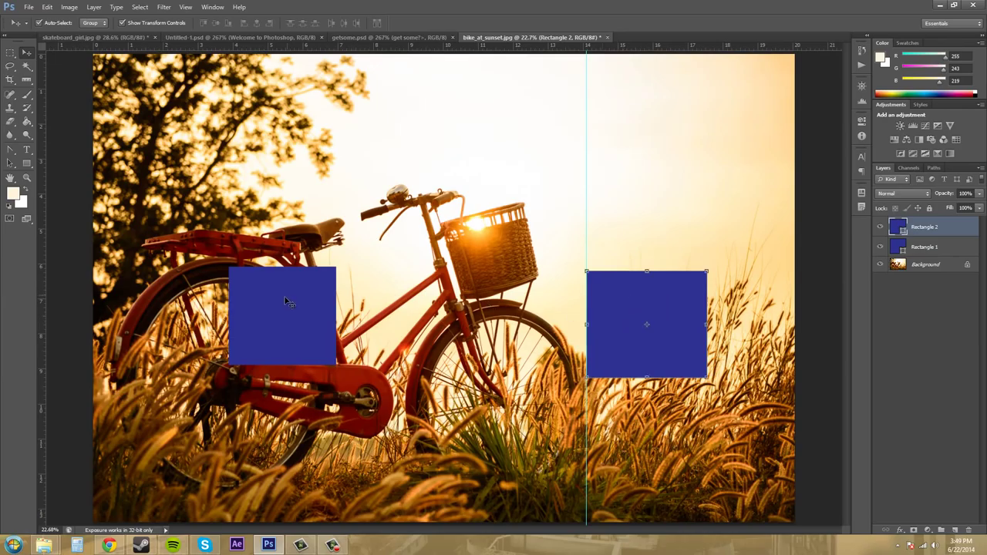
{"action": "left_click", "coordinate": [286, 297]}
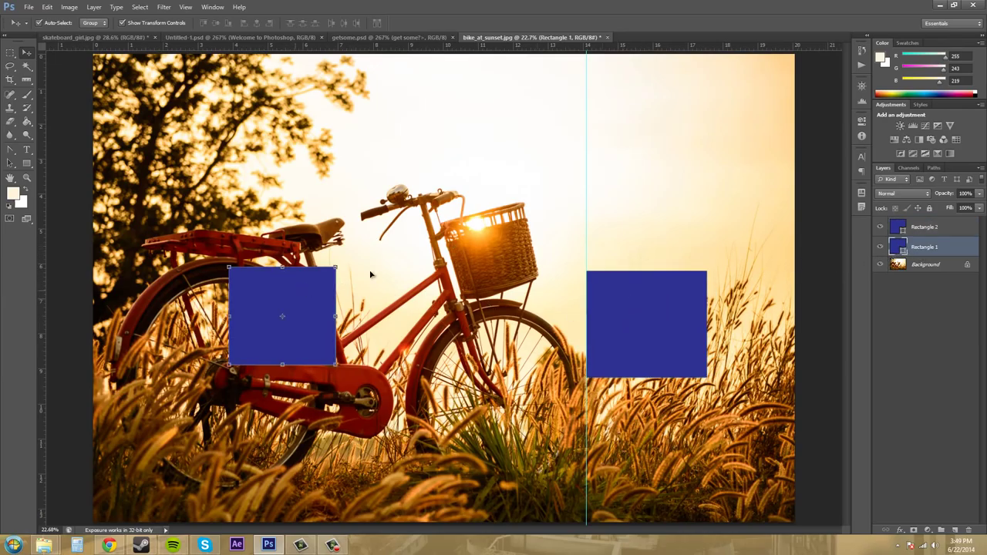
{"action": "left_click_drag", "start_coordinate": [296, 294], "coordinate": [548, 171]}
{"action": "left_click", "coordinate": [678, 187]}
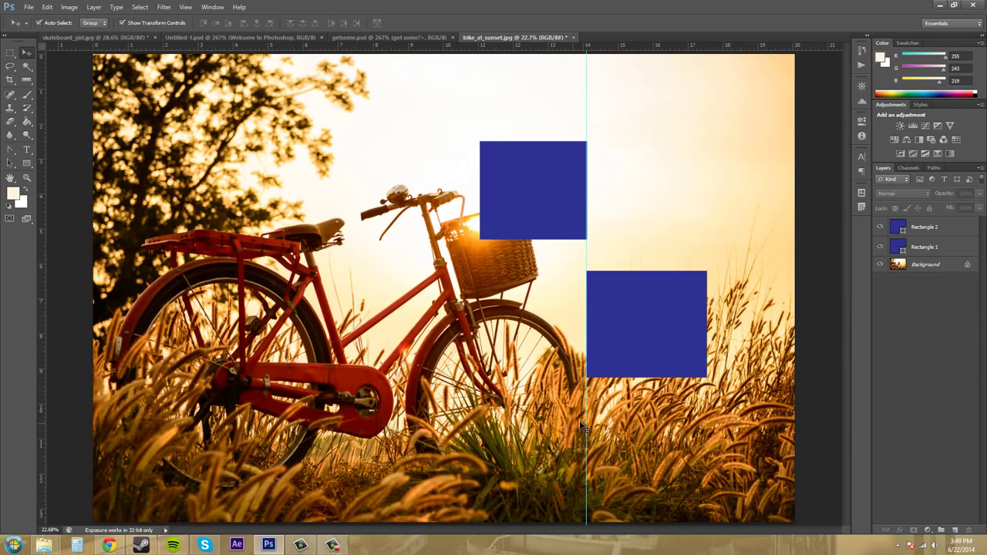
{"action": "left_click_drag", "start_coordinate": [587, 416], "coordinate": [45, 399]}
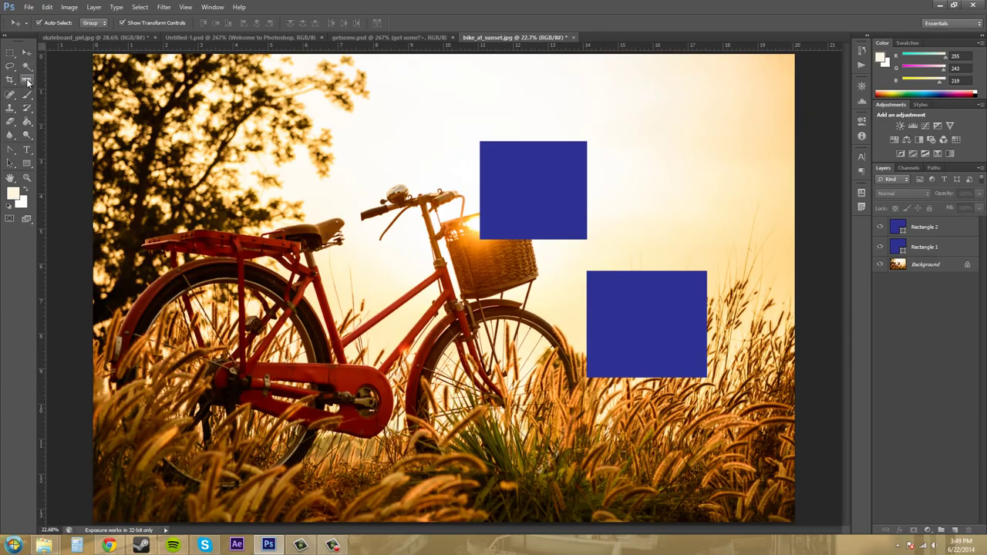
{"action": "left_click", "coordinate": [27, 80]}
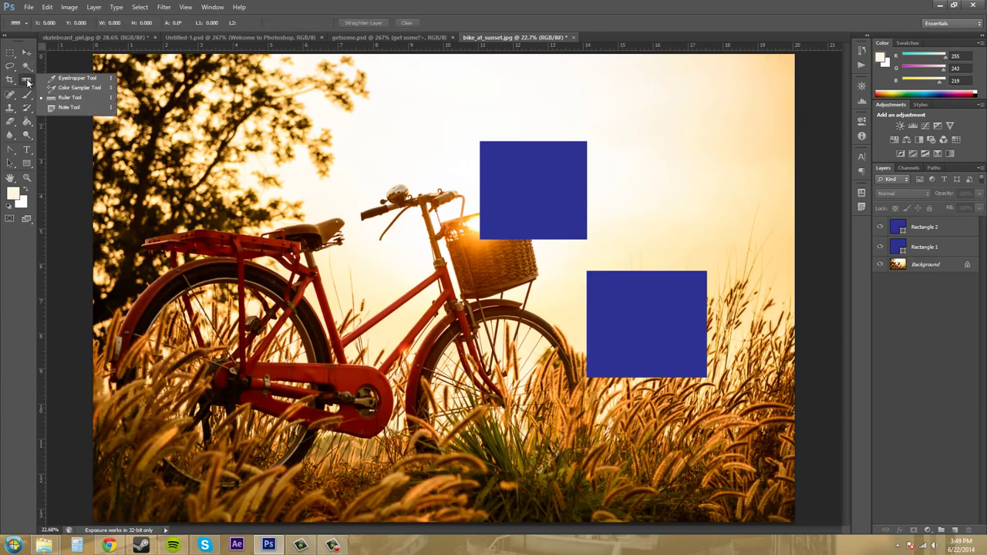
Step: Draw a Ruler Tool line from the rear wheel past the saddle, adjusting it to 6.724 at 33.9°
{"action": "left_click", "coordinate": [73, 99]}
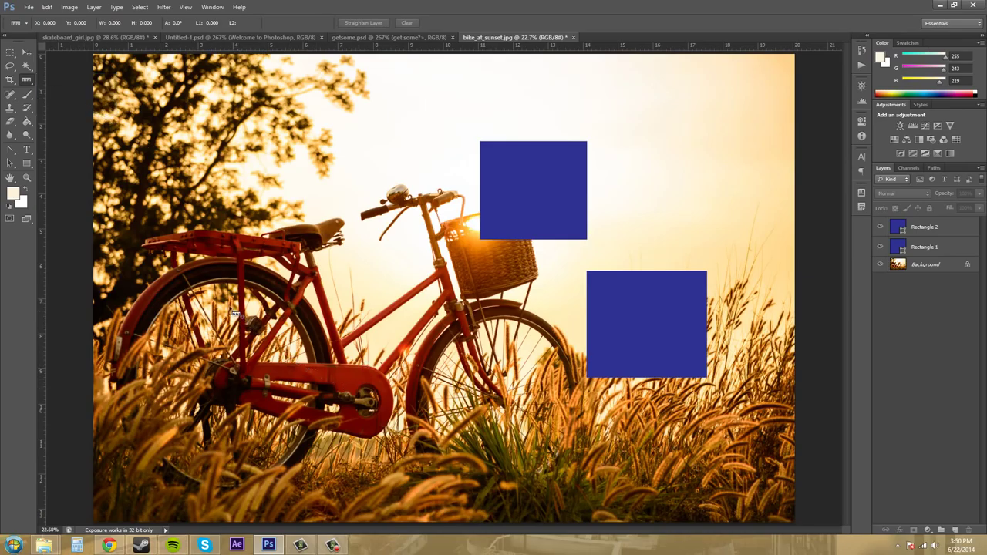
{"action": "left_click_drag", "start_coordinate": [213, 296], "coordinate": [451, 123]}
{"action": "left_click_drag", "start_coordinate": [449, 122], "coordinate": [432, 148]}
{"action": "mouse_move", "coordinate": [432, 149]}
{"action": "left_mouse_down"}
{"action": "mouse_move", "coordinate": [446, 150]}
{"action": "mouse_move", "coordinate": [413, 154]}
{"action": "mouse_move", "coordinate": [434, 153]}
{"action": "left_mouse_up"}
{"action": "left_click_drag", "start_coordinate": [431, 152], "coordinate": [408, 165]}
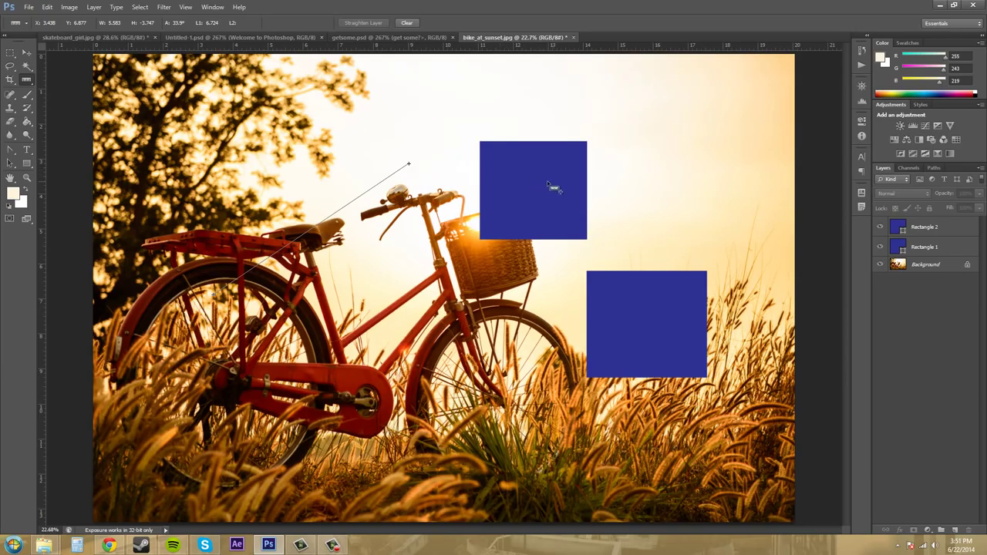
{"action": "left_click", "coordinate": [28, 52]}
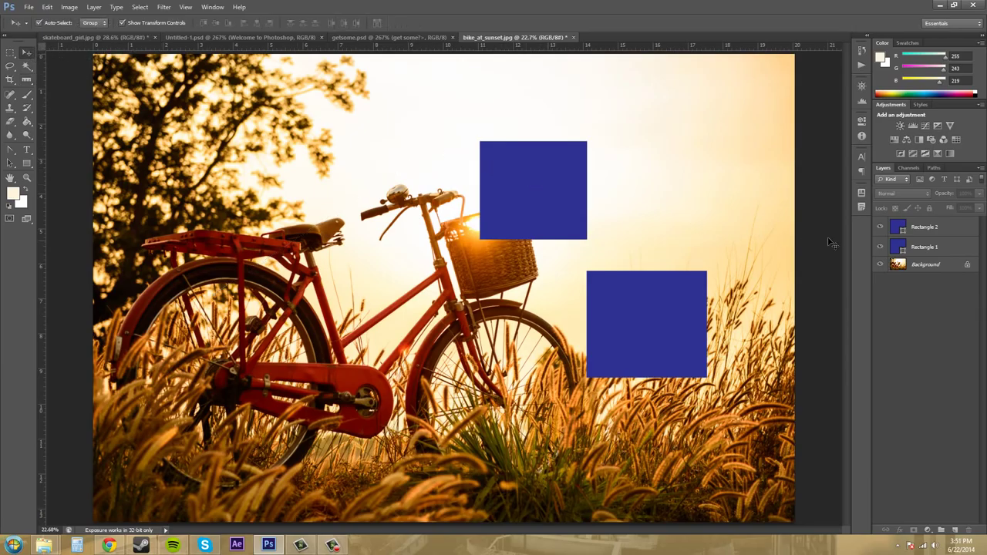
Step: Nudge Rectangle 1 down-right and convert the Background into an ordinary Layer 0
{"action": "left_click", "coordinate": [923, 249]}
{"action": "mouse_move", "coordinate": [532, 166]}
{"action": "left_mouse_down"}
{"action": "mouse_move", "coordinate": [477, 205]}
{"action": "mouse_move", "coordinate": [544, 180]}
{"action": "left_mouse_up"}
{"action": "double_click", "coordinate": [915, 267]}
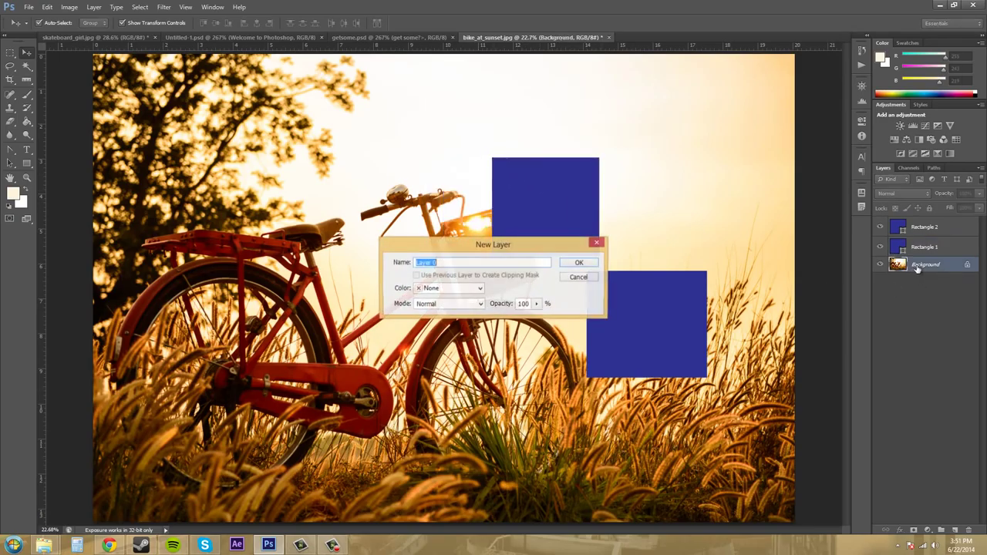
{"action": "left_click", "coordinate": [580, 277]}
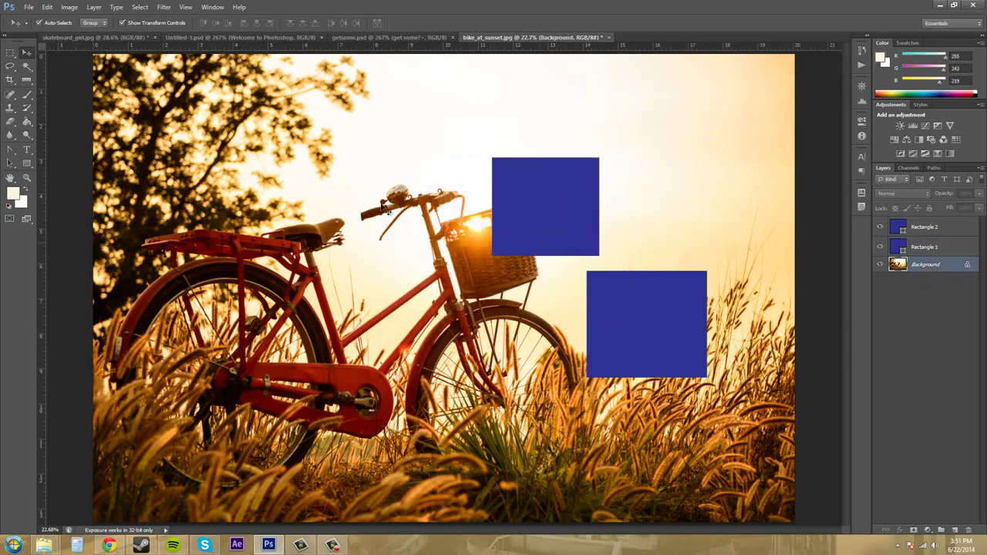
{"action": "left_click", "coordinate": [26, 79]}
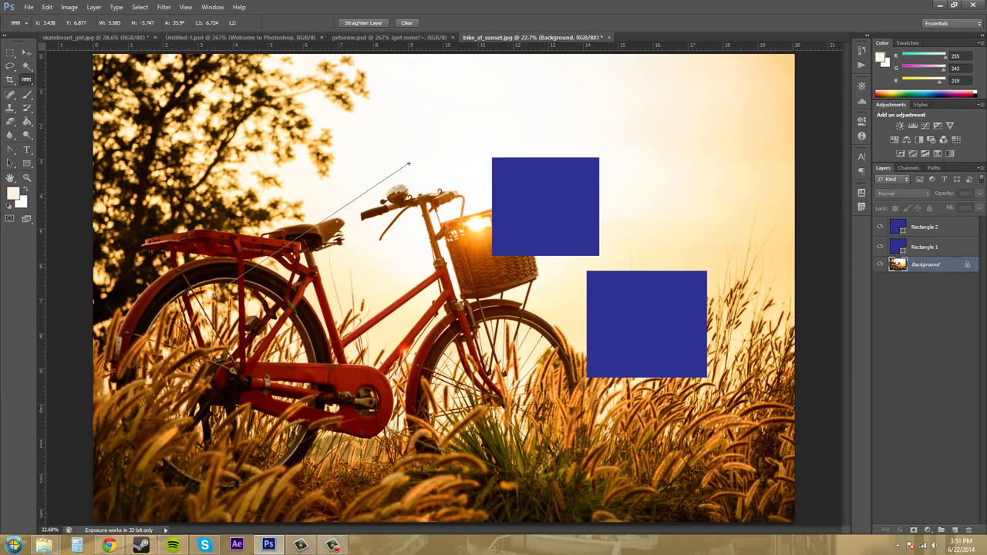
{"action": "left_click", "coordinate": [923, 247]}
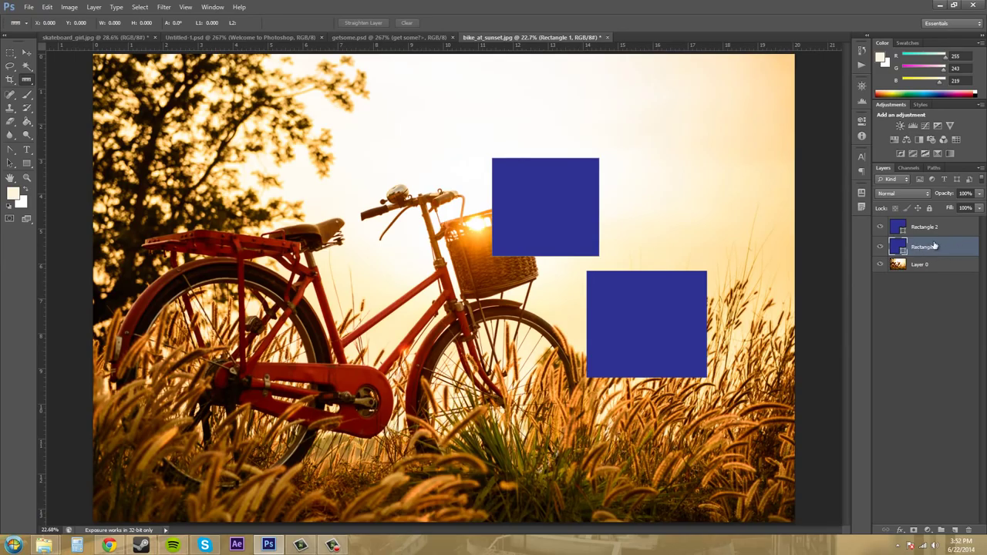
{"action": "left_click_drag", "start_coordinate": [269, 253], "coordinate": [444, 121]}
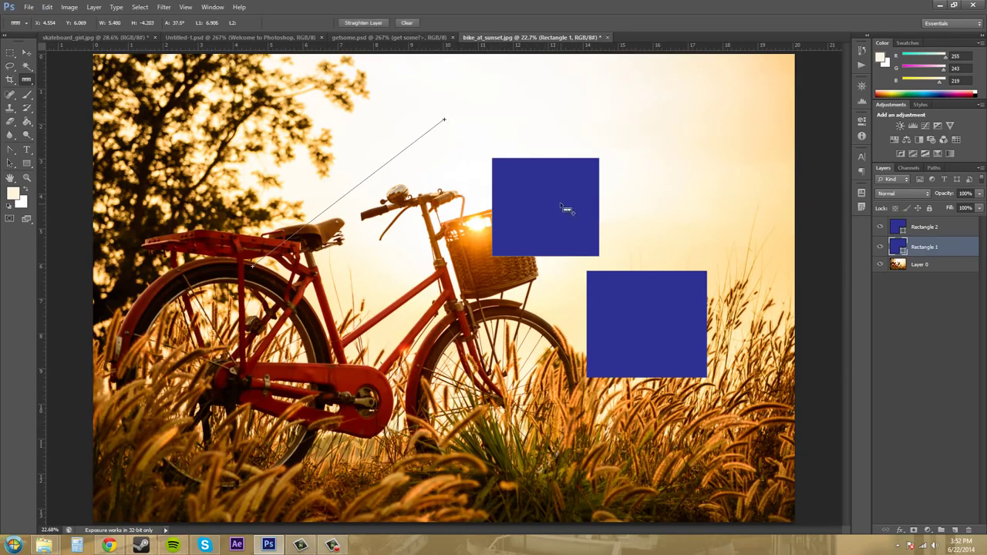
{"action": "left_click", "coordinate": [362, 22]}
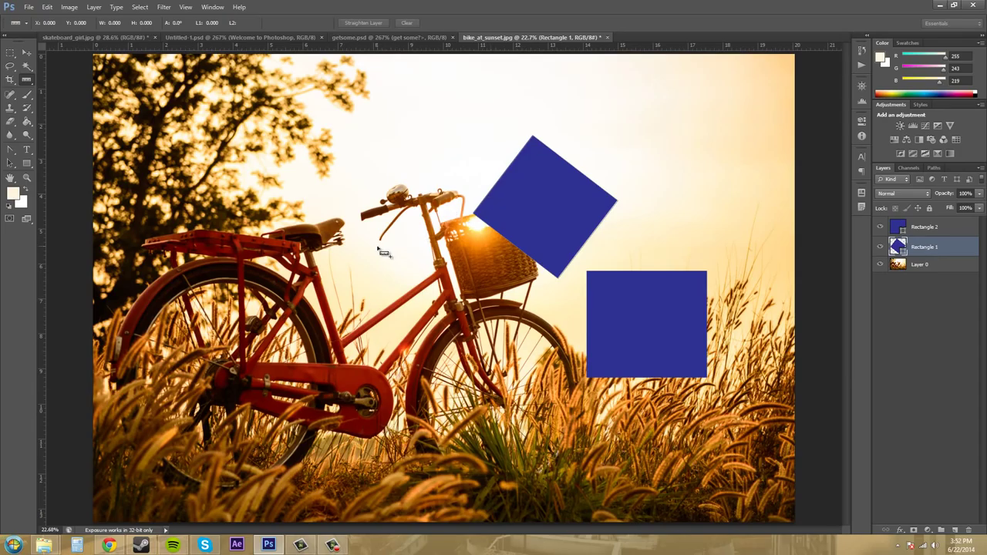
{"action": "key", "text": "ctrl+z"}
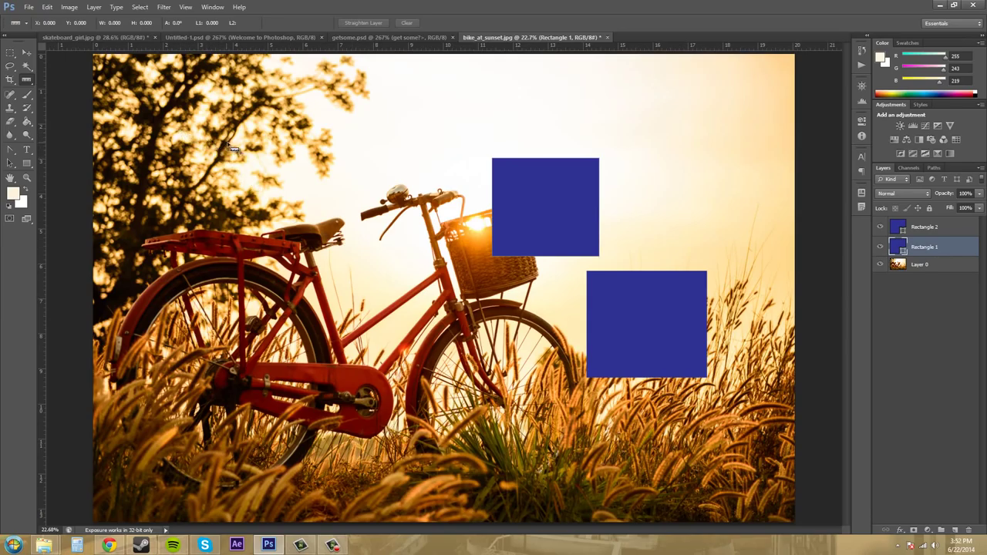
{"action": "left_click_drag", "start_coordinate": [227, 141], "coordinate": [183, 235]}
{"action": "left_click", "coordinate": [406, 22]}
{"action": "mouse_move", "coordinate": [619, 106]}
{"action": "left_mouse_down"}
{"action": "mouse_move", "coordinate": [705, 211]}
{"action": "mouse_move", "coordinate": [628, 260]}
{"action": "mouse_move", "coordinate": [532, 191]}
{"action": "mouse_move", "coordinate": [431, 177]}
{"action": "mouse_move", "coordinate": [520, 101]}
{"action": "mouse_move", "coordinate": [579, 77]}
{"action": "mouse_move", "coordinate": [691, 82]}
{"action": "left_mouse_up"}
{"action": "left_click_drag", "start_coordinate": [685, 121], "coordinate": [656, 162]}
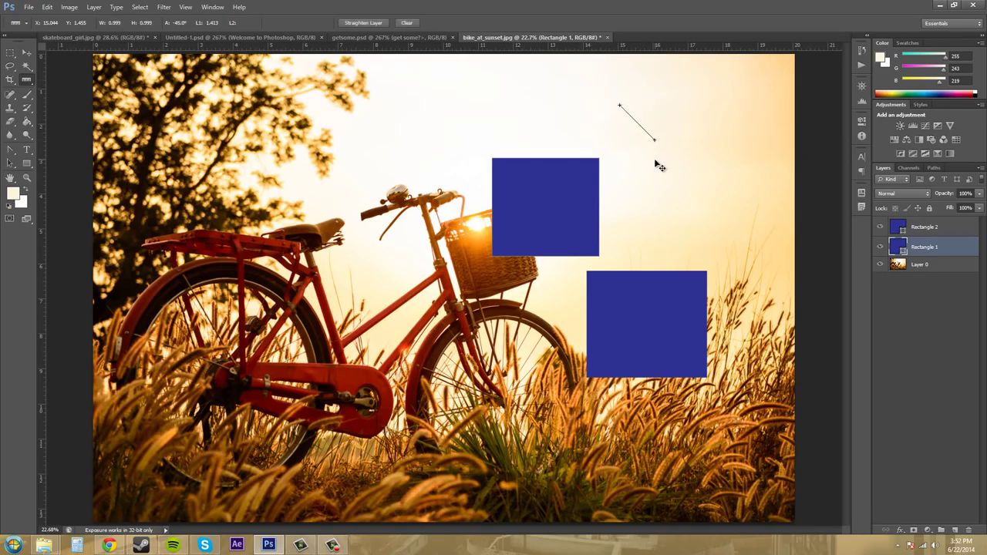
{"action": "left_click", "coordinate": [56, 9]}
{"action": "left_click", "coordinate": [70, 38]}
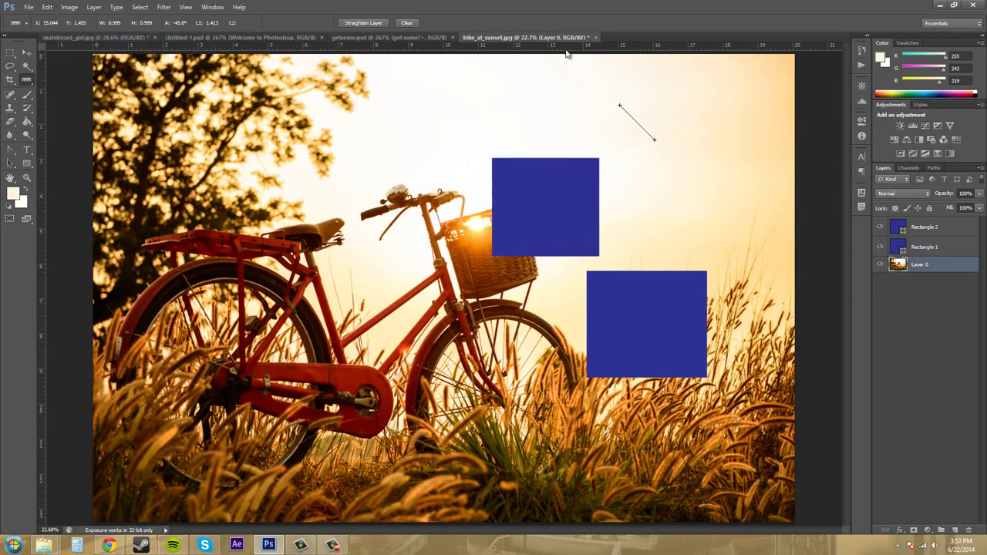
{"action": "left_click", "coordinate": [407, 24]}
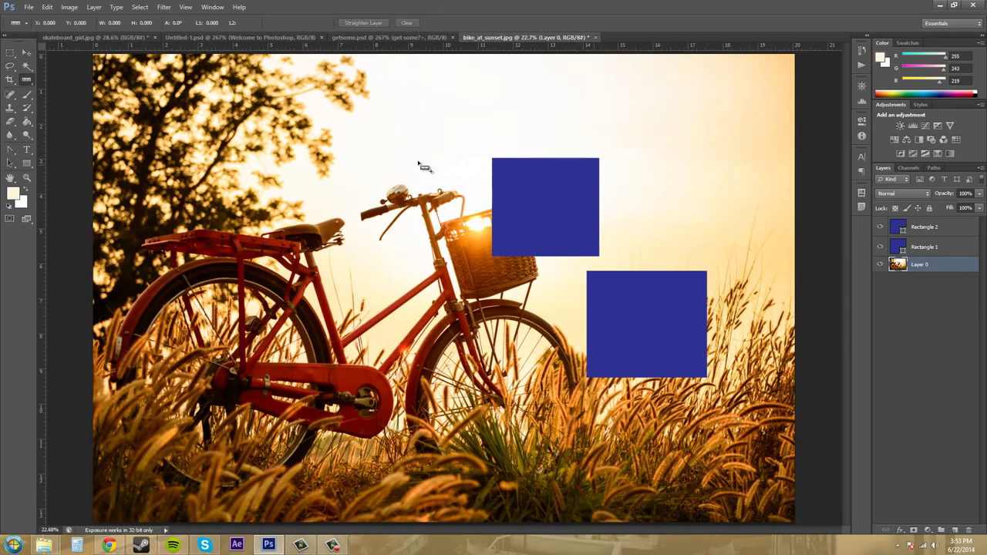
{"action": "left_click_drag", "start_coordinate": [300, 222], "coordinate": [531, 118]}
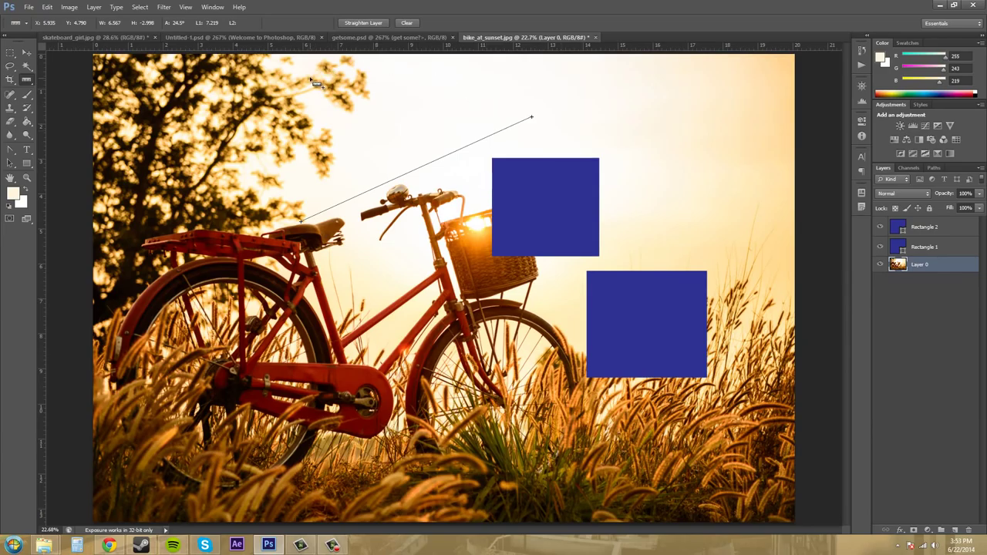
{"action": "left_click", "coordinate": [407, 23]}
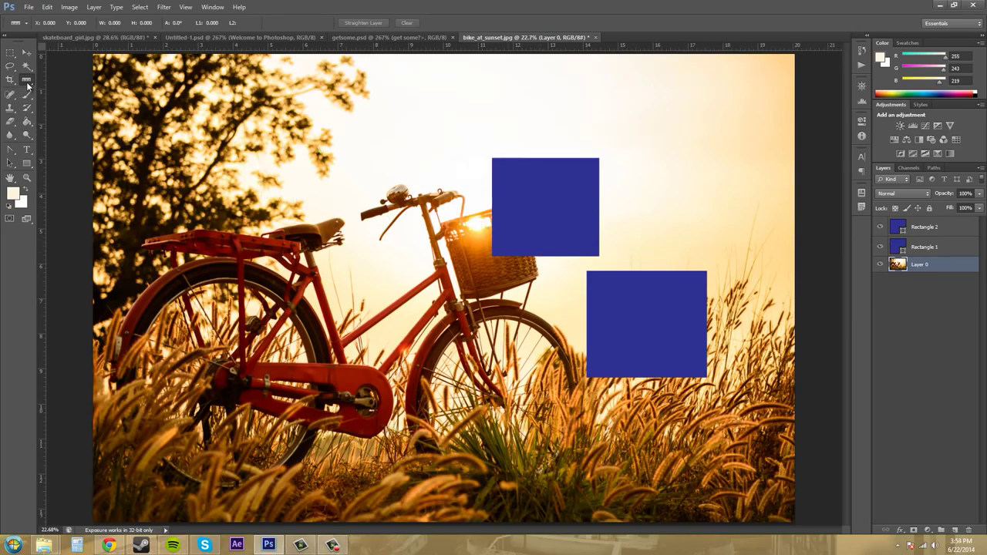
Step: Draw a near-level ruler line across the sky, reading 6.356 long at 3.0°
{"action": "left_click", "coordinate": [934, 248]}
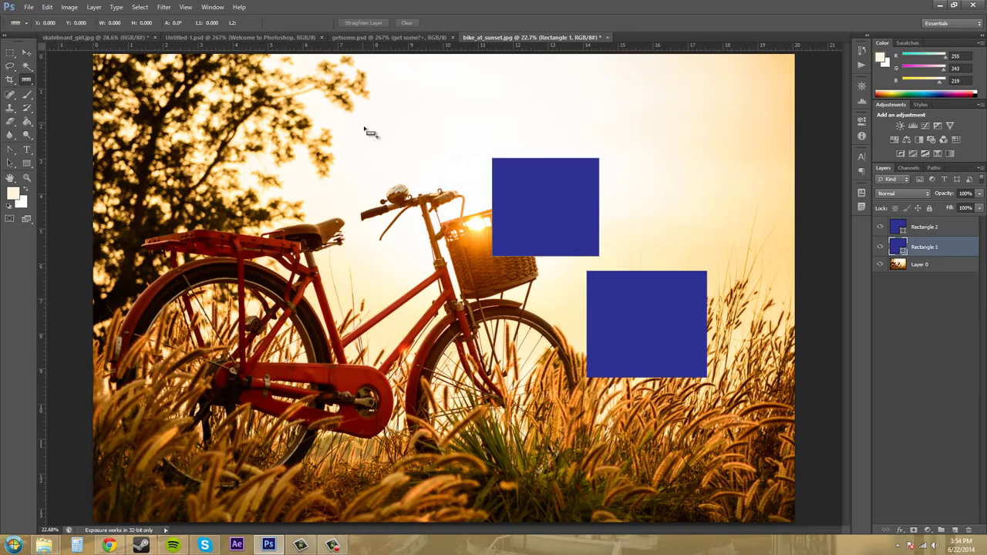
{"action": "left_click_drag", "start_coordinate": [366, 127], "coordinate": [593, 116]}
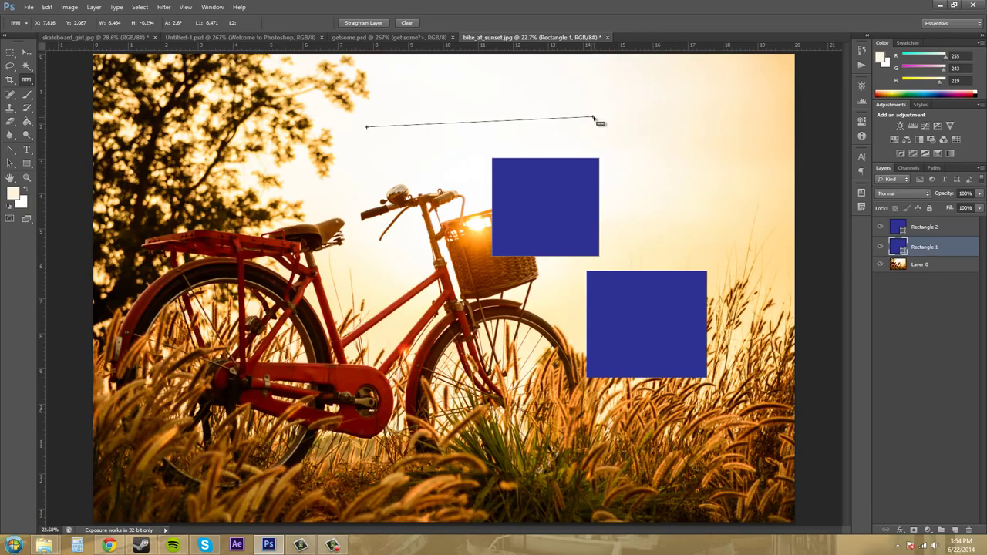
{"action": "mouse_move", "coordinate": [592, 118]}
{"action": "left_mouse_down"}
{"action": "mouse_move", "coordinate": [597, 134]}
{"action": "mouse_move", "coordinate": [603, 103]}
{"action": "mouse_move", "coordinate": [582, 121]}
{"action": "mouse_move", "coordinate": [592, 118]}
{"action": "left_mouse_up"}
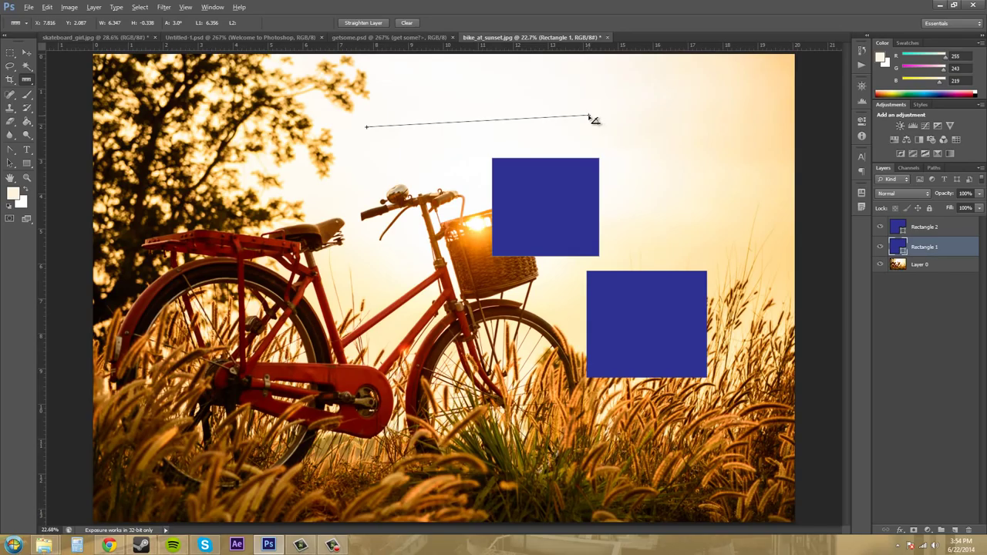
Step: Add a protractor arm from the ruler line's end and adjust its points and angle
{"action": "left_click_drag", "start_coordinate": [589, 116], "coordinate": [727, 249]}
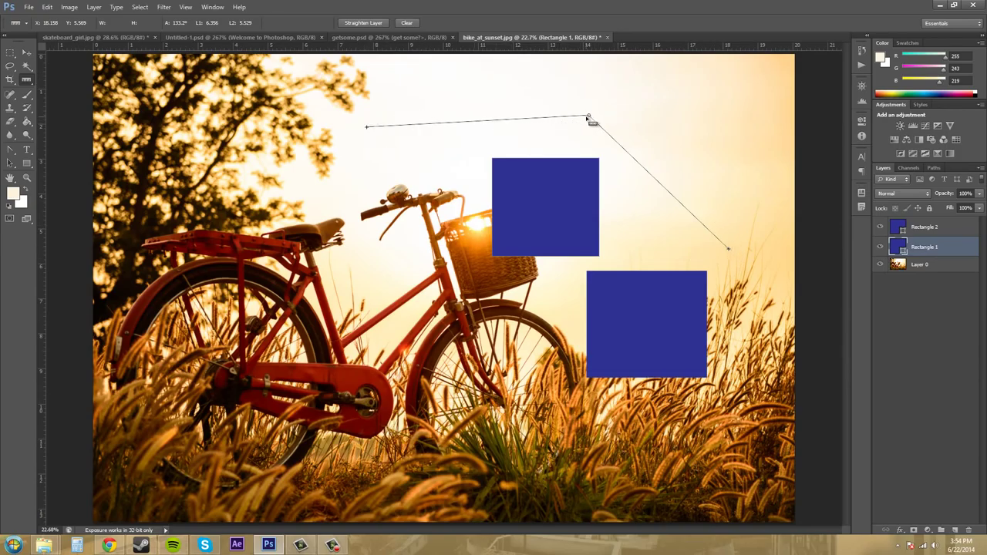
{"action": "mouse_move", "coordinate": [596, 119]}
{"action": "left_mouse_down"}
{"action": "mouse_move", "coordinate": [619, 104]}
{"action": "mouse_move", "coordinate": [584, 125]}
{"action": "mouse_move", "coordinate": [574, 147]}
{"action": "mouse_move", "coordinate": [552, 121]}
{"action": "mouse_move", "coordinate": [593, 138]}
{"action": "mouse_move", "coordinate": [554, 136]}
{"action": "mouse_move", "coordinate": [578, 126]}
{"action": "left_mouse_up"}
{"action": "left_click_drag", "start_coordinate": [725, 255], "coordinate": [720, 168]}
{"action": "left_click_drag", "start_coordinate": [709, 202], "coordinate": [739, 196]}
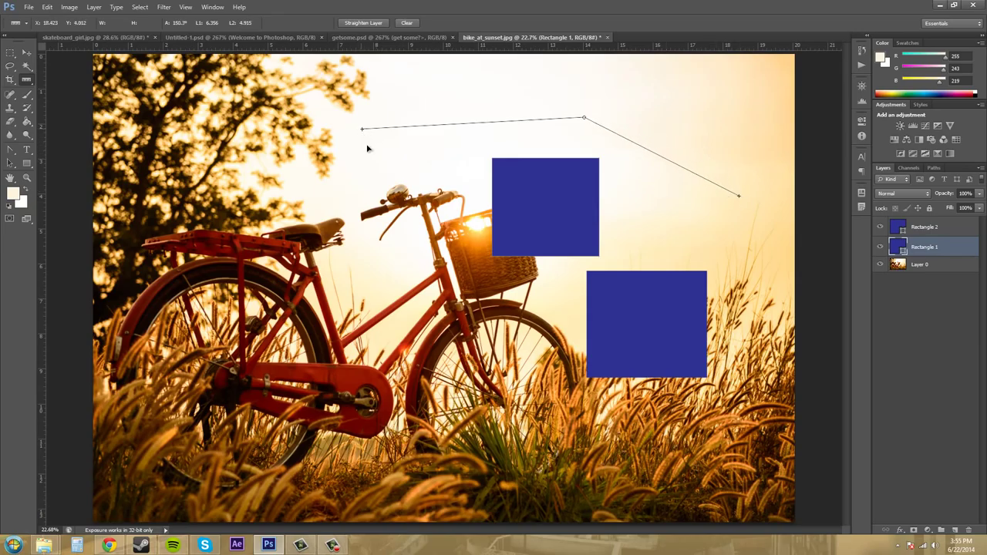
{"action": "left_click_drag", "start_coordinate": [361, 129], "coordinate": [392, 100]}
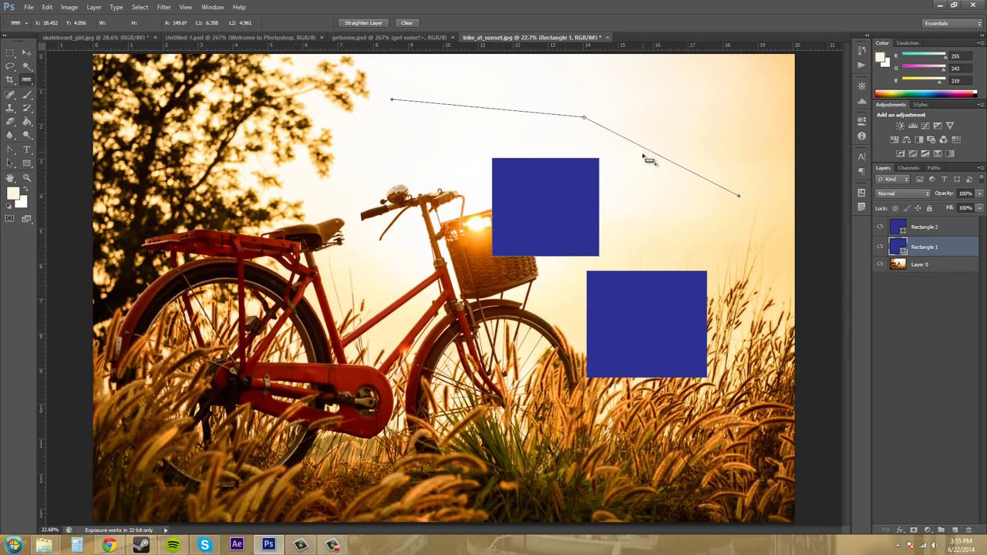
Step: Redraw several ruler lines, ending with a diagonal between the squares reading 4.256 at 47.3°
{"action": "left_click_drag", "start_coordinate": [639, 172], "coordinate": [758, 86]}
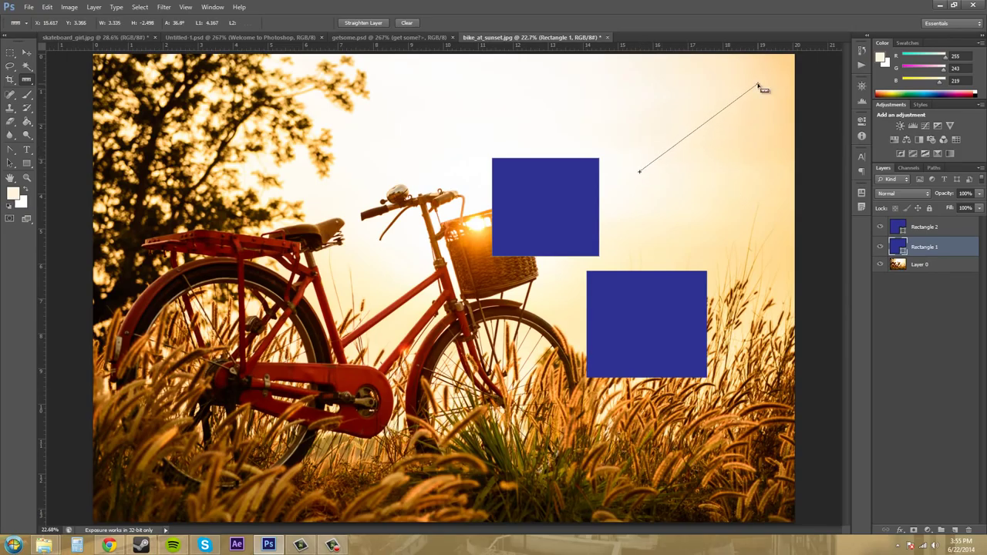
{"action": "left_click_drag", "start_coordinate": [612, 108], "coordinate": [436, 108]}
{"action": "left_click_drag", "start_coordinate": [364, 162], "coordinate": [282, 307]}
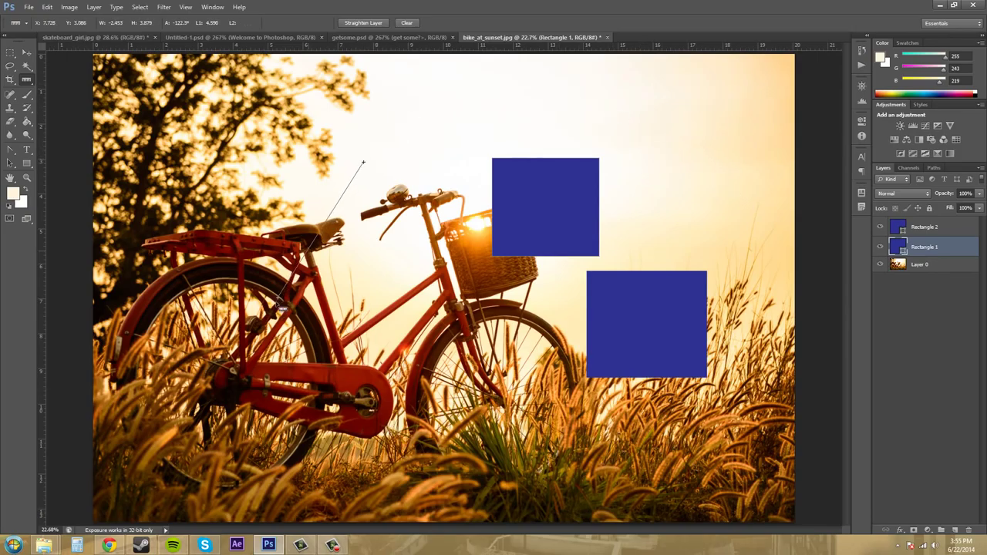
{"action": "left_click", "coordinate": [349, 303]}
{"action": "left_click_drag", "start_coordinate": [731, 159], "coordinate": [550, 297]}
{"action": "left_click_drag", "start_coordinate": [641, 114], "coordinate": [486, 90]}
{"action": "left_click_drag", "start_coordinate": [401, 114], "coordinate": [233, 189]}
{"action": "left_click", "coordinate": [486, 356]}
{"action": "left_click_drag", "start_coordinate": [556, 312], "coordinate": [661, 202]}
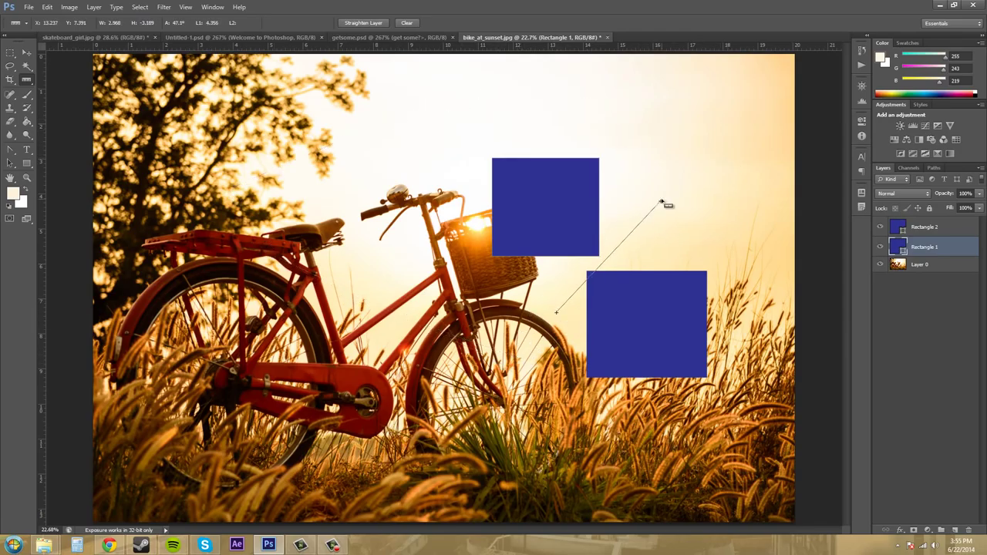